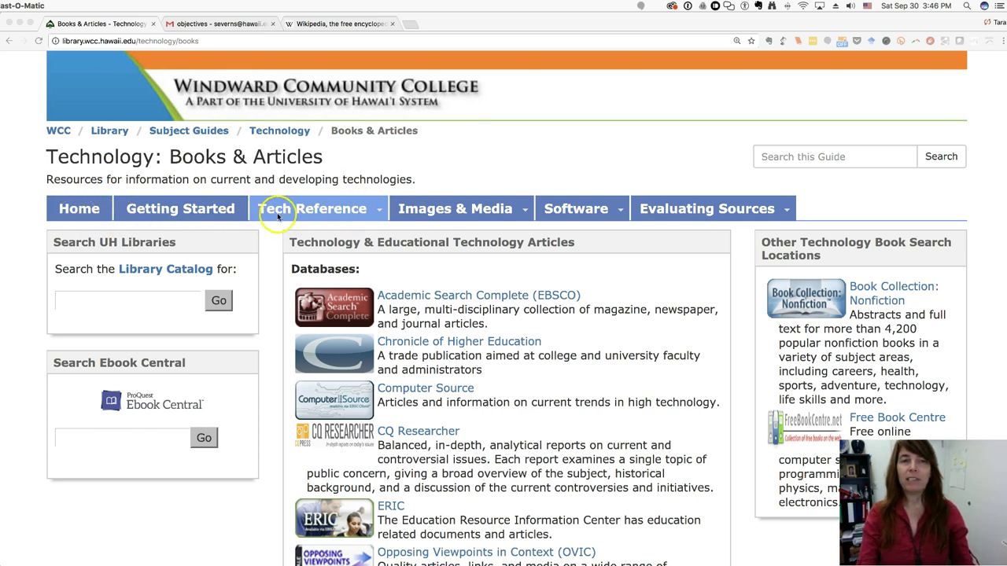
Step: Go to the Technology: Books & Articles guide page via the Tech Reference menu
{"action": "left_click", "coordinate": [377, 208]}
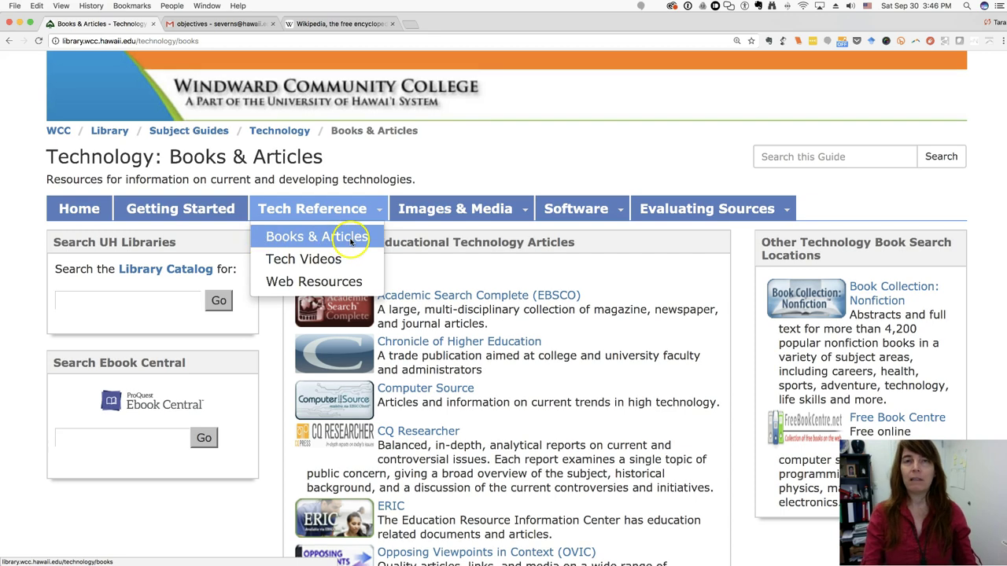
{"action": "left_click", "coordinate": [351, 240]}
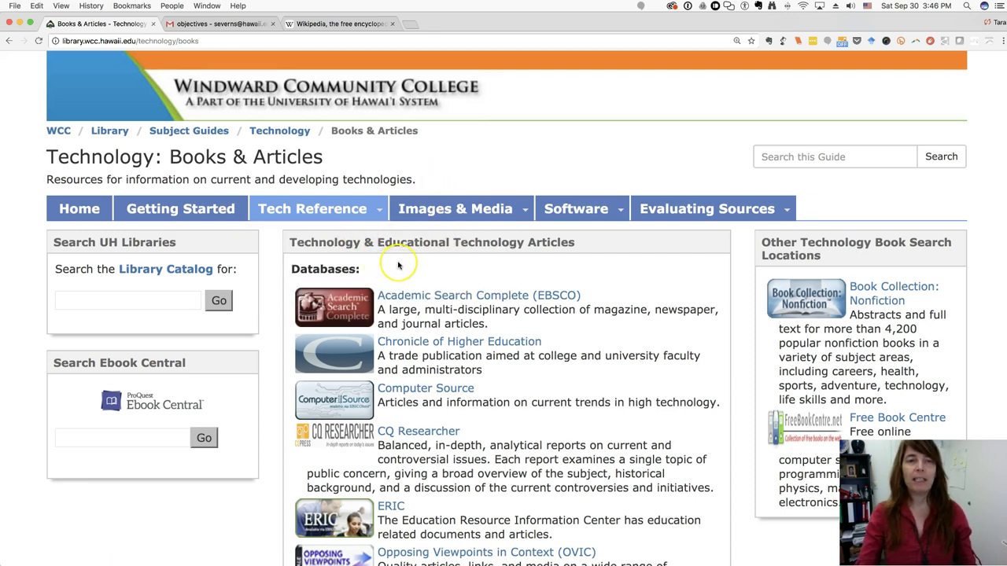
{"action": "scroll", "coordinate": [397, 264], "scroll_direction": "down", "scroll_amount": 1}
{"action": "scroll", "coordinate": [399, 266], "scroll_direction": "down", "scroll_amount": 5}
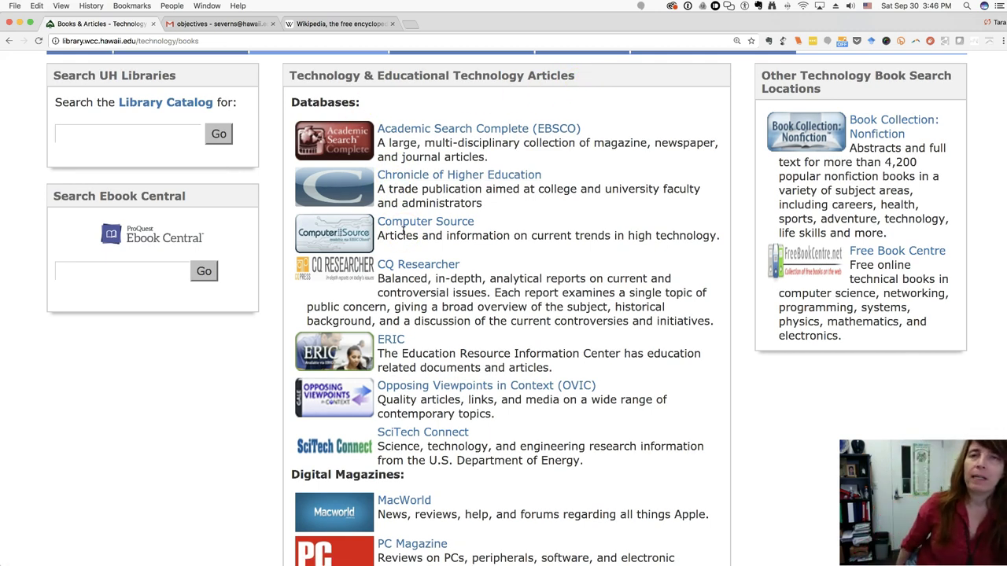
{"action": "scroll", "coordinate": [403, 229], "scroll_direction": "up", "scroll_amount": 3}
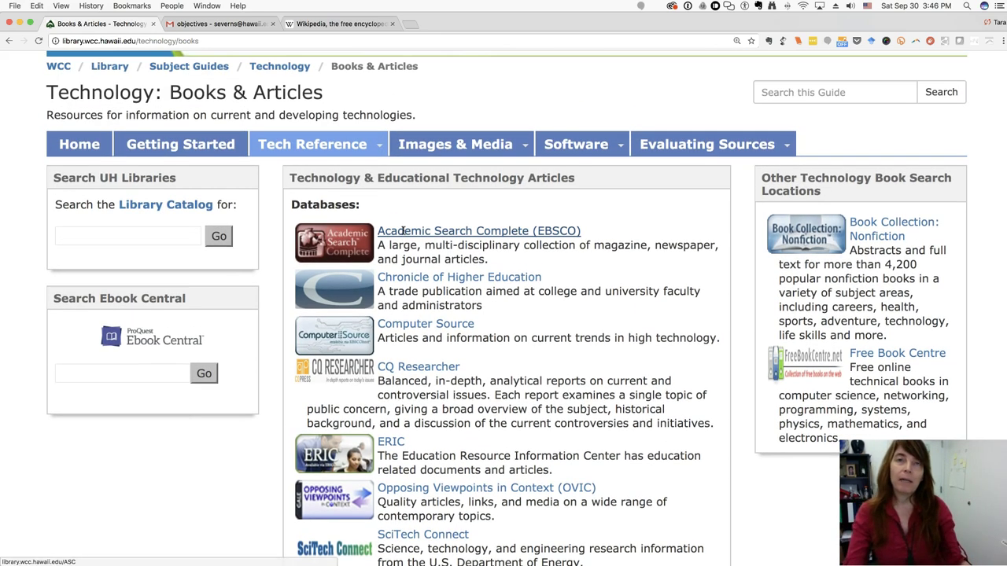
{"action": "scroll", "coordinate": [413, 236], "scroll_direction": "down", "scroll_amount": 1}
{"action": "scroll", "coordinate": [416, 240], "scroll_direction": "down", "scroll_amount": 1}
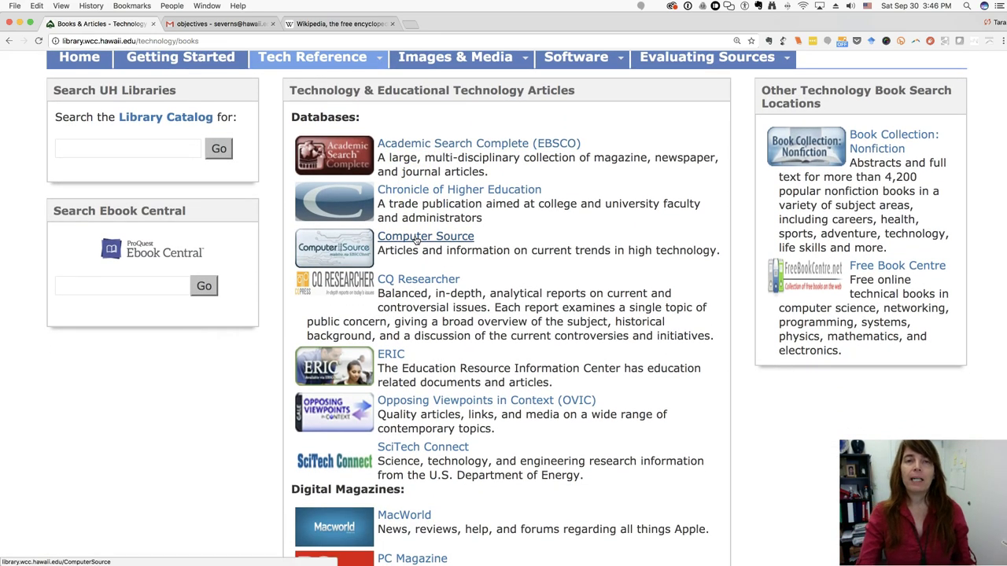
{"action": "left_click", "coordinate": [417, 147]}
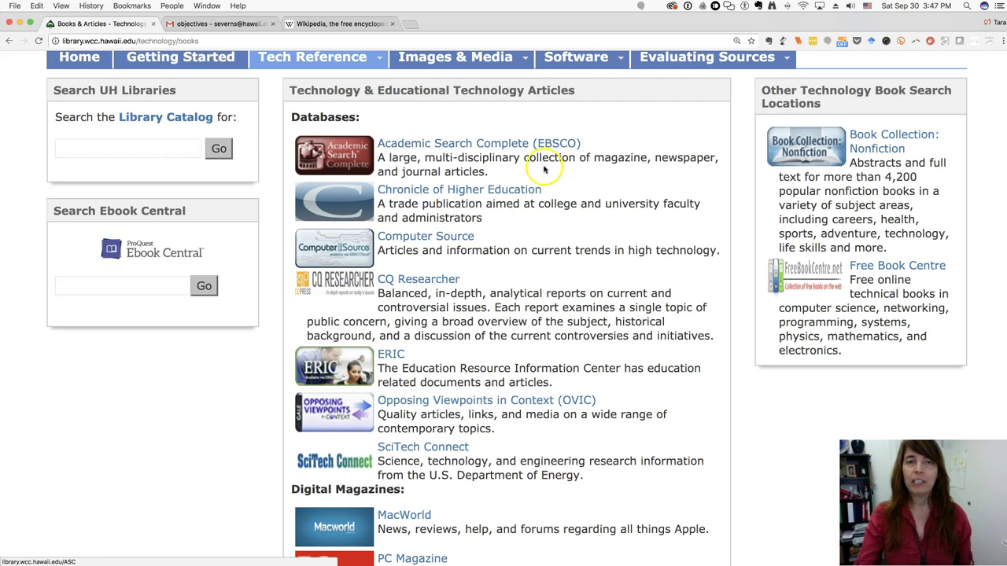
{"action": "scroll", "coordinate": [543, 167], "scroll_direction": "down", "scroll_amount": 2}
{"action": "scroll", "coordinate": [542, 170], "scroll_direction": "down", "scroll_amount": 3}
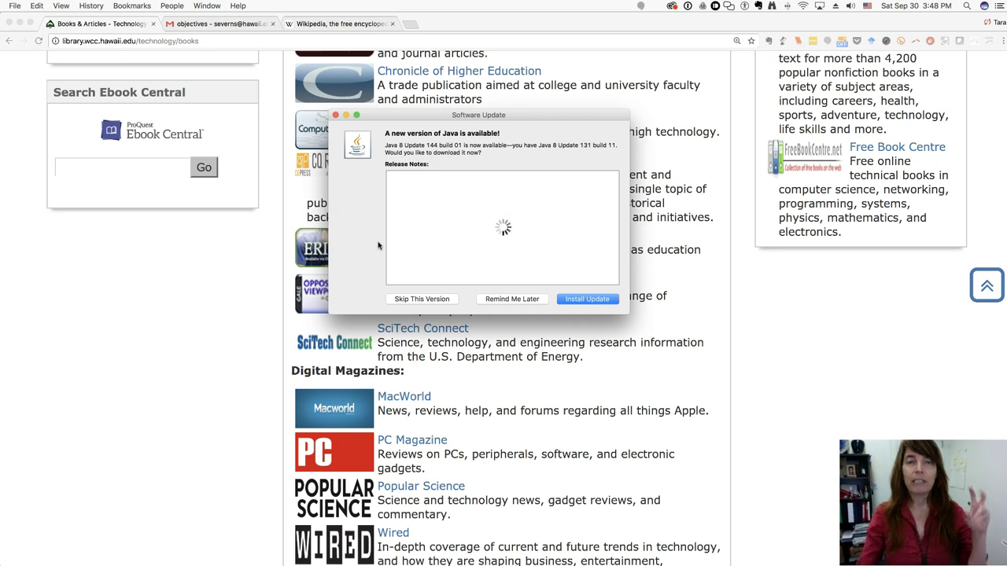
Step: Choose Remind Me Later on the Java update prompt and return to the Databases list
{"action": "left_click", "coordinate": [512, 299]}
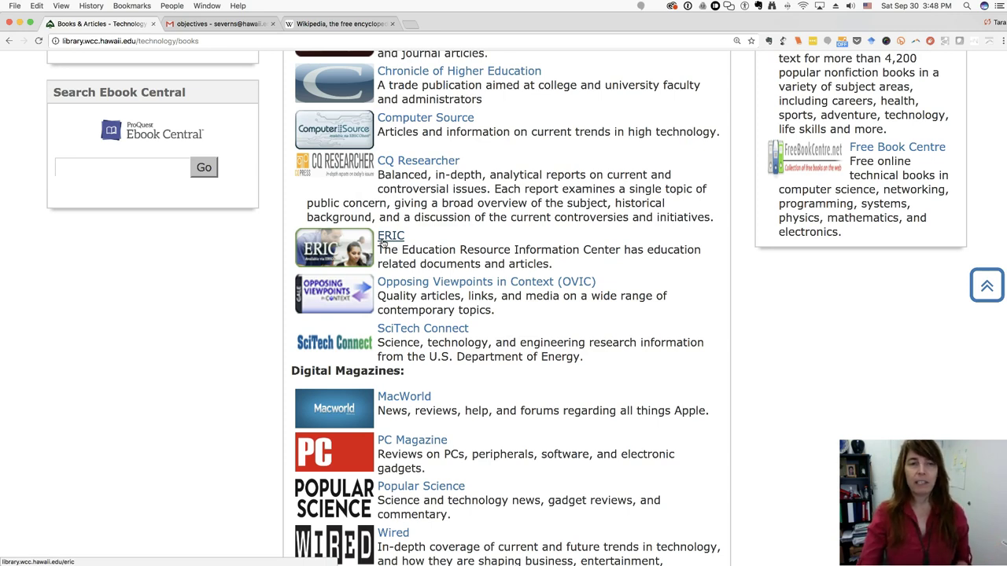
{"action": "scroll", "coordinate": [383, 244], "scroll_direction": "up", "scroll_amount": 3}
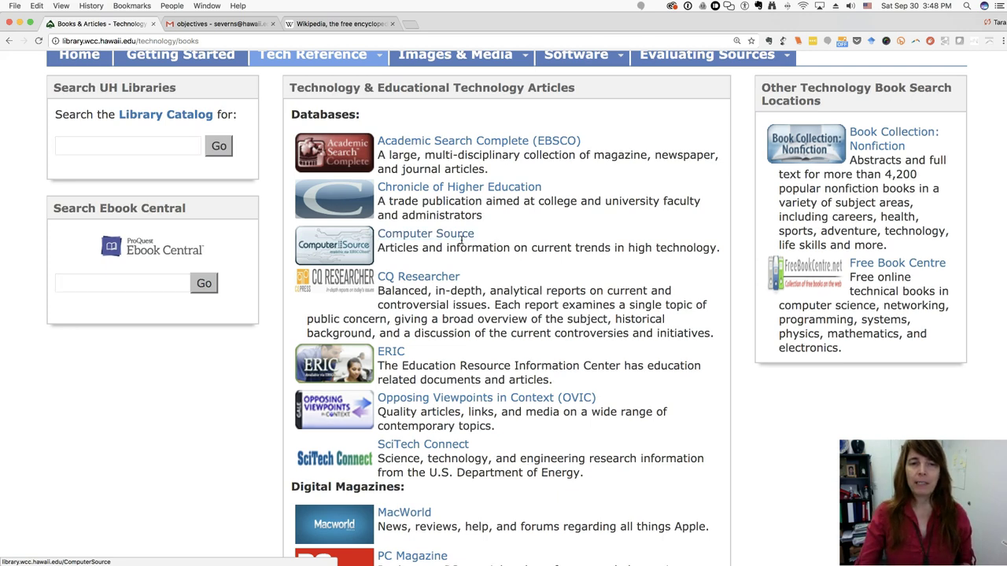
Step: Browse the database list and open Academic Search Complete (EBSCO)
{"action": "scroll", "coordinate": [463, 241], "scroll_direction": "down", "scroll_amount": 5}
{"action": "scroll", "coordinate": [461, 240], "scroll_direction": "down", "scroll_amount": 2}
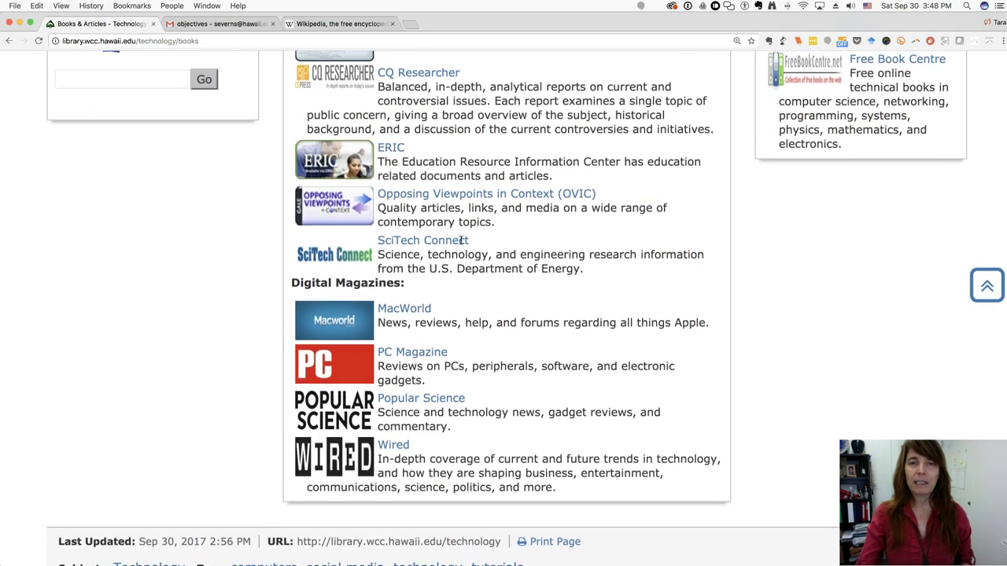
{"action": "scroll", "coordinate": [461, 240], "scroll_direction": "down", "scroll_amount": 1}
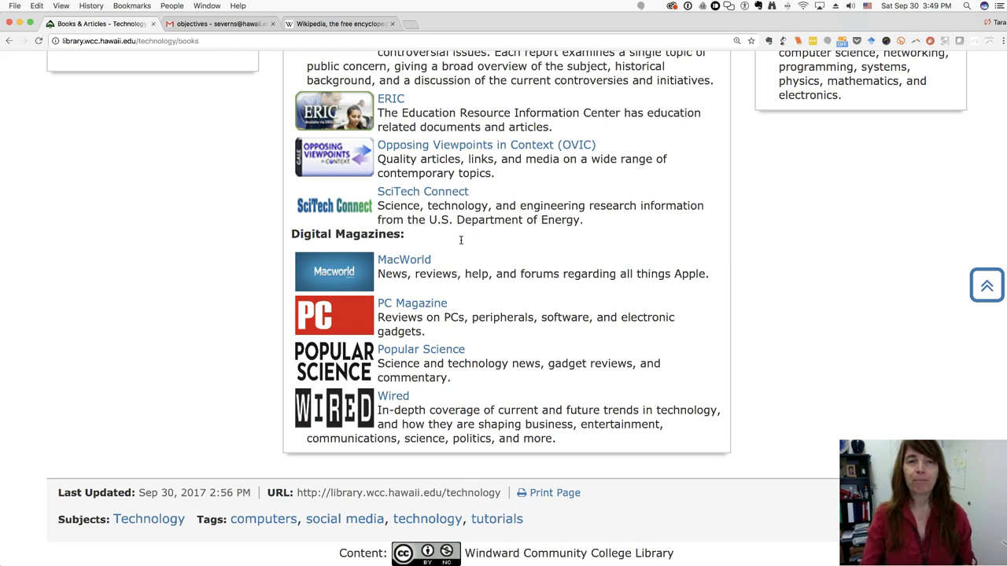
{"action": "scroll", "coordinate": [461, 240], "scroll_direction": "down", "scroll_amount": 1}
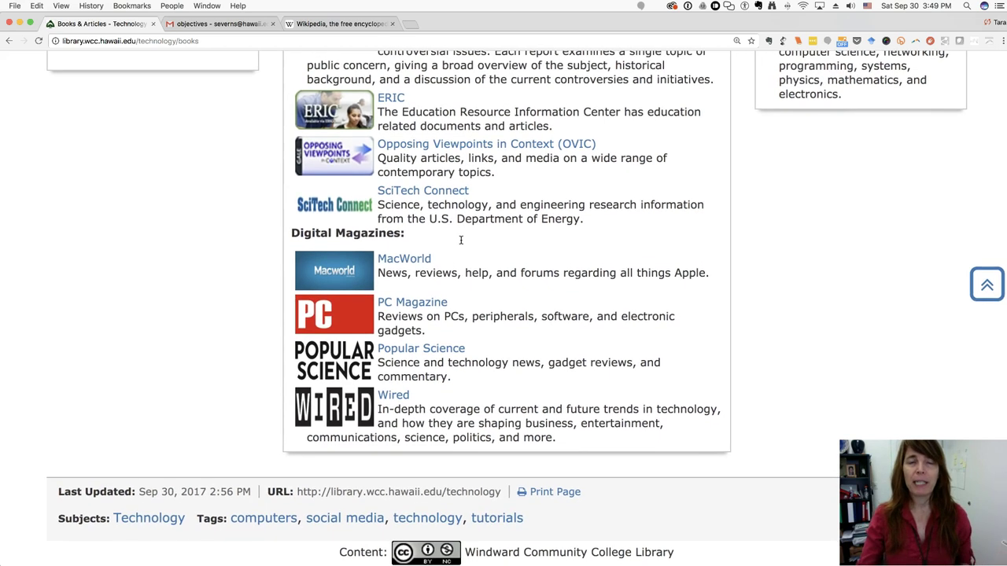
{"action": "scroll", "coordinate": [461, 240], "scroll_direction": "up", "scroll_amount": 10}
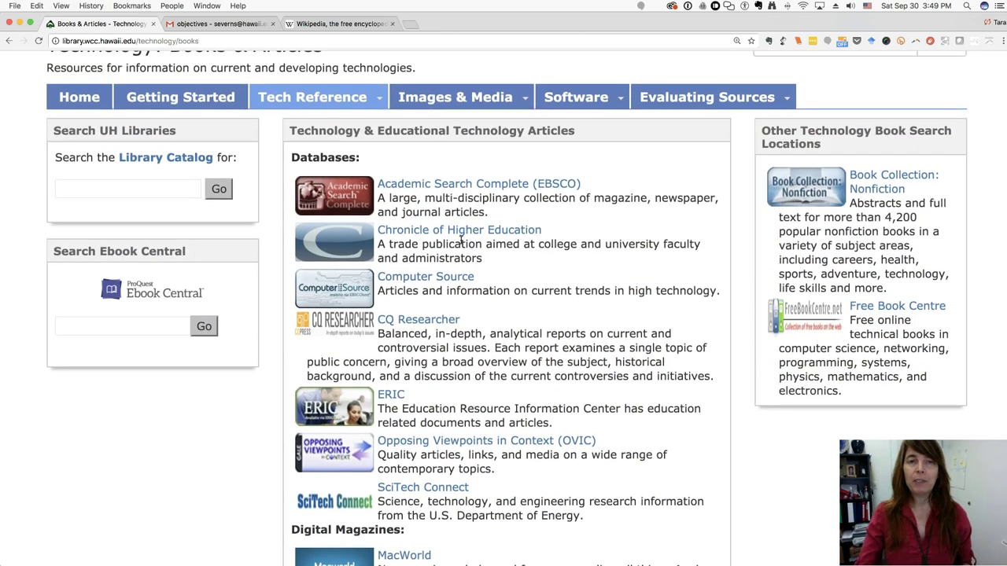
{"action": "left_click", "coordinate": [430, 185]}
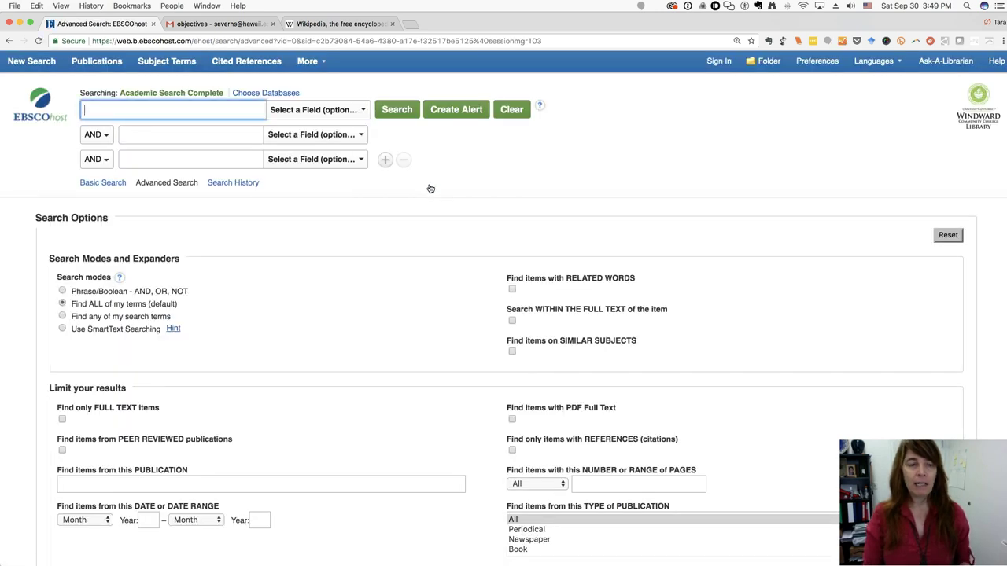
Step: Enter phishing, privacy and security in three search boxes and run the search for 57 results
{"action": "key", "text": "super+equal"}
{"action": "key", "text": "super+equal"}
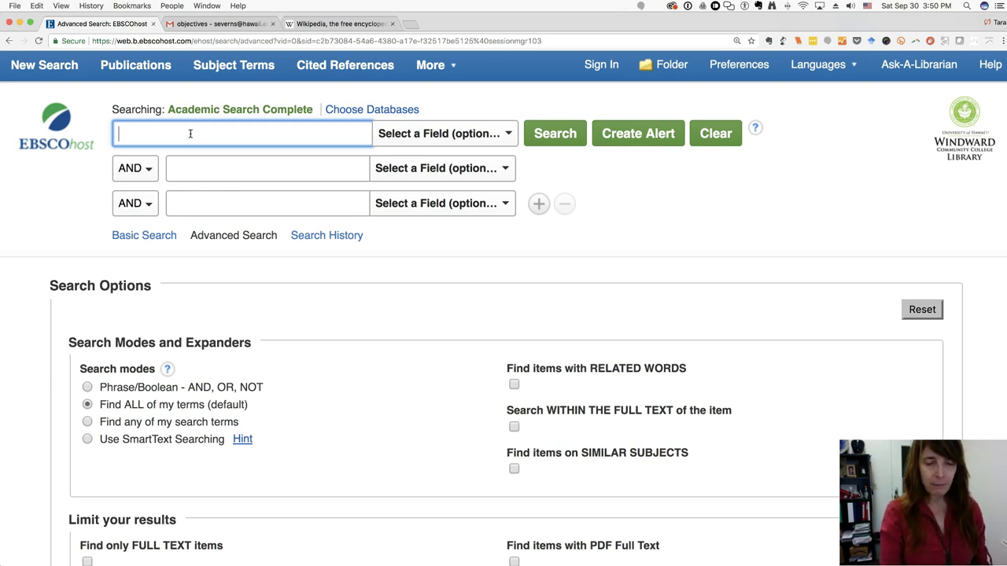
{"action": "type", "text": "hing"}
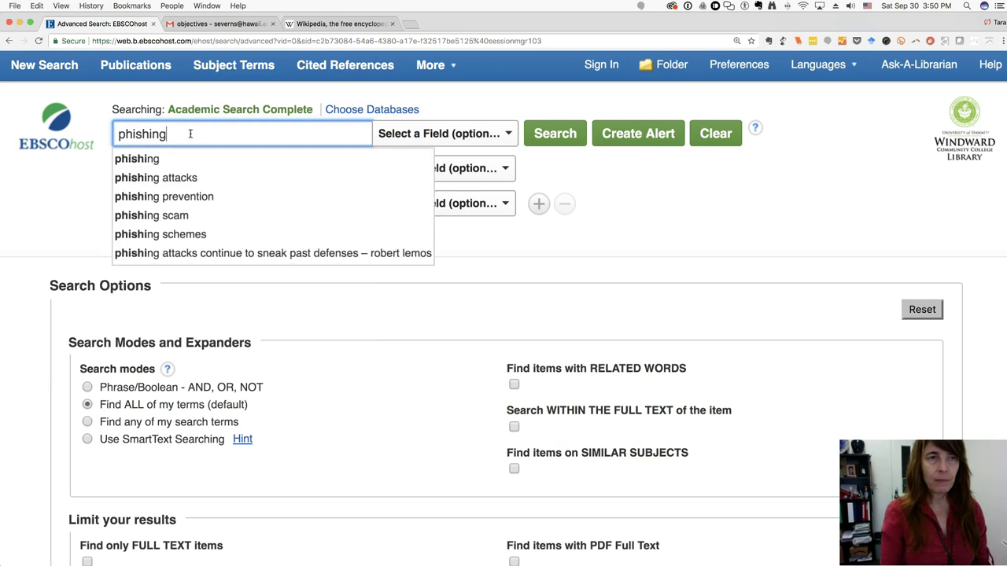
{"action": "left_click", "coordinate": [212, 167]}
{"action": "type", "text": "privacy"}
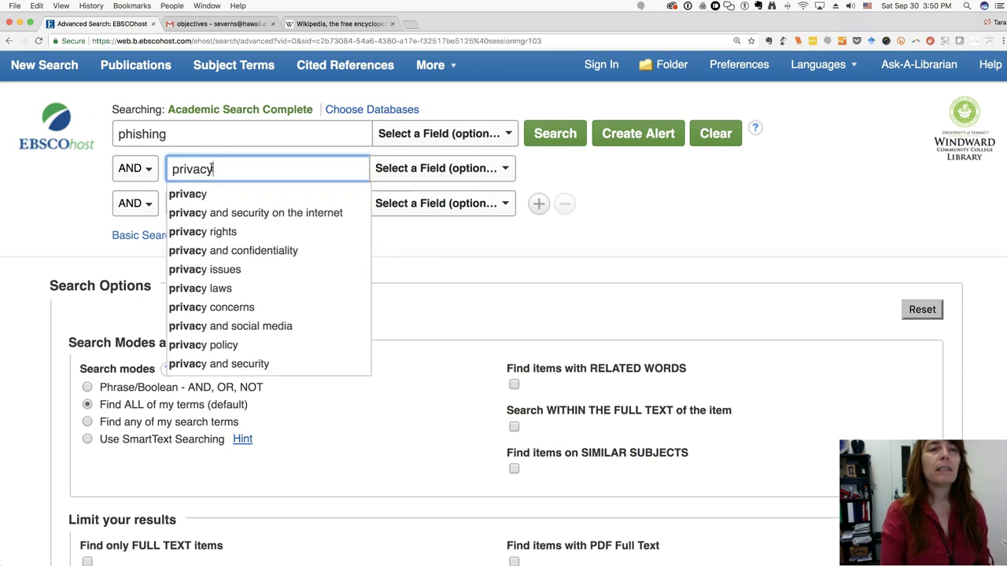
{"action": "left_click", "coordinate": [74, 200]}
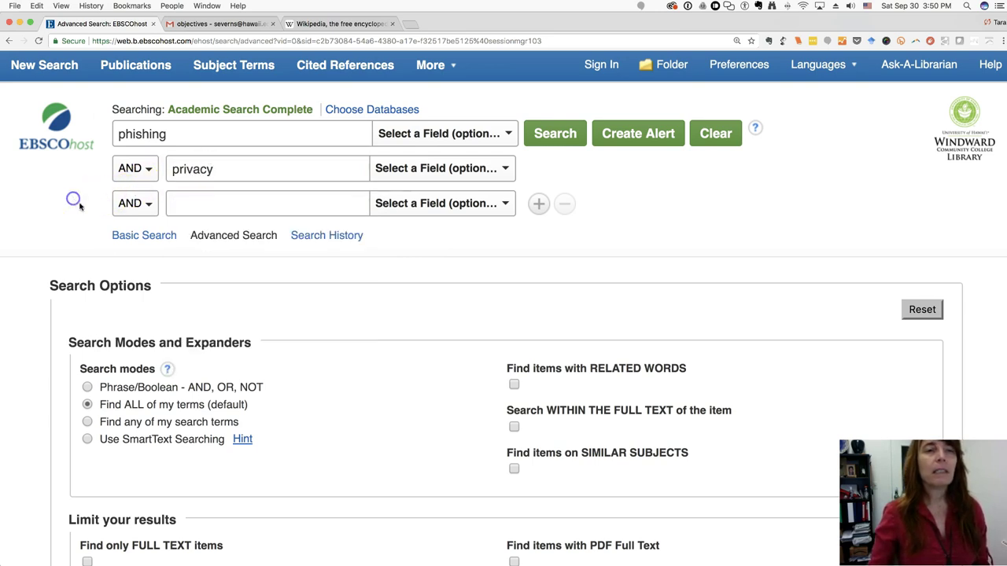
{"action": "left_click", "coordinate": [192, 199]}
{"action": "type", "text": "security"}
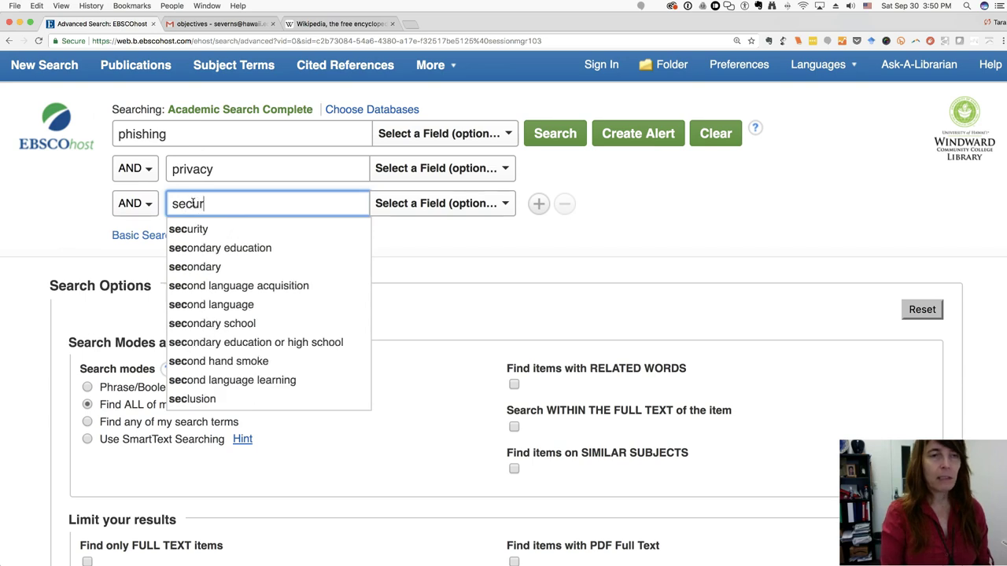
{"action": "left_click", "coordinate": [554, 135]}
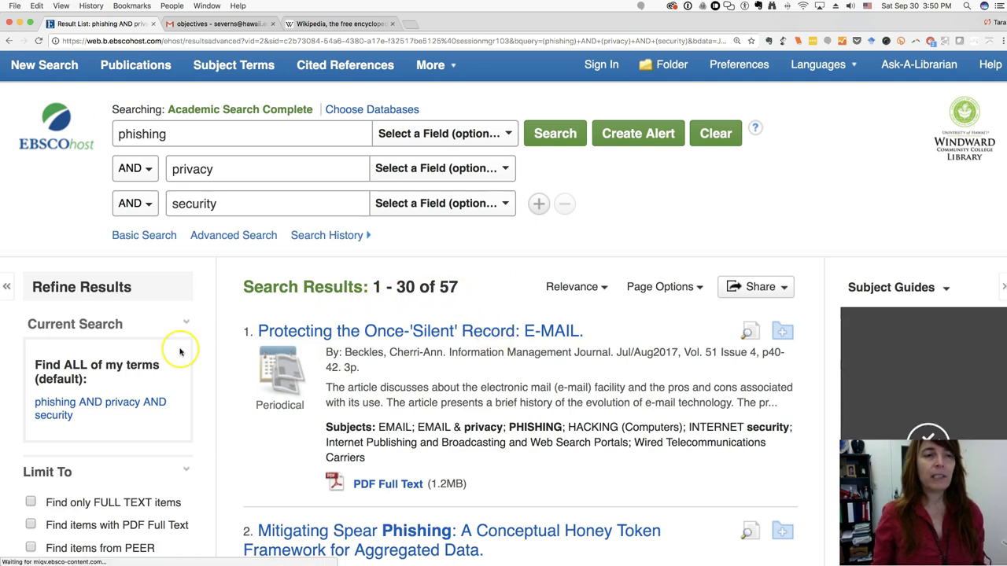
Step: Set the Publication Date slider to 2016–2017 and review the 13 refreshed results
{"action": "scroll", "coordinate": [180, 351], "scroll_direction": "down", "scroll_amount": 5}
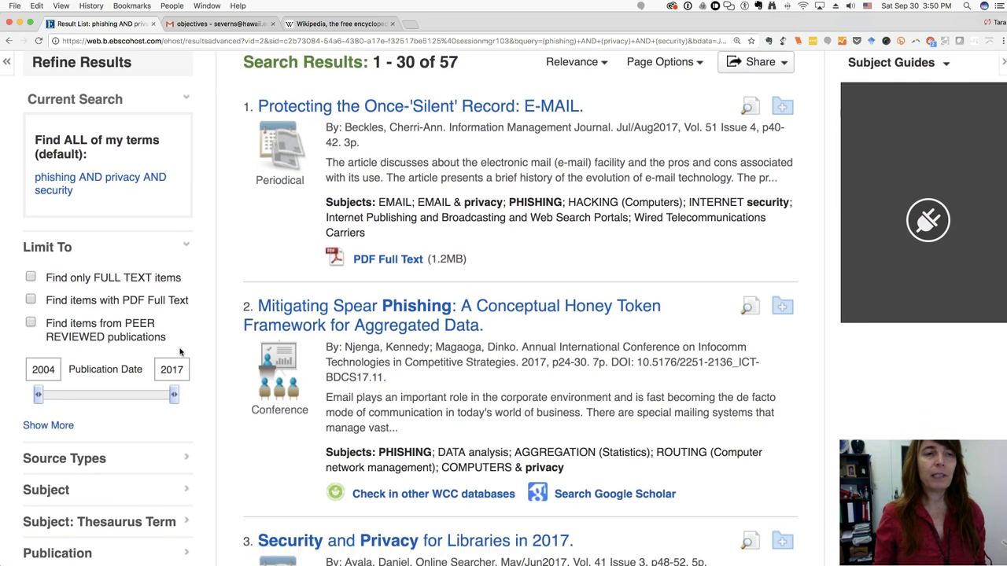
{"action": "left_click_drag", "start_coordinate": [38, 381], "coordinate": [166, 382]}
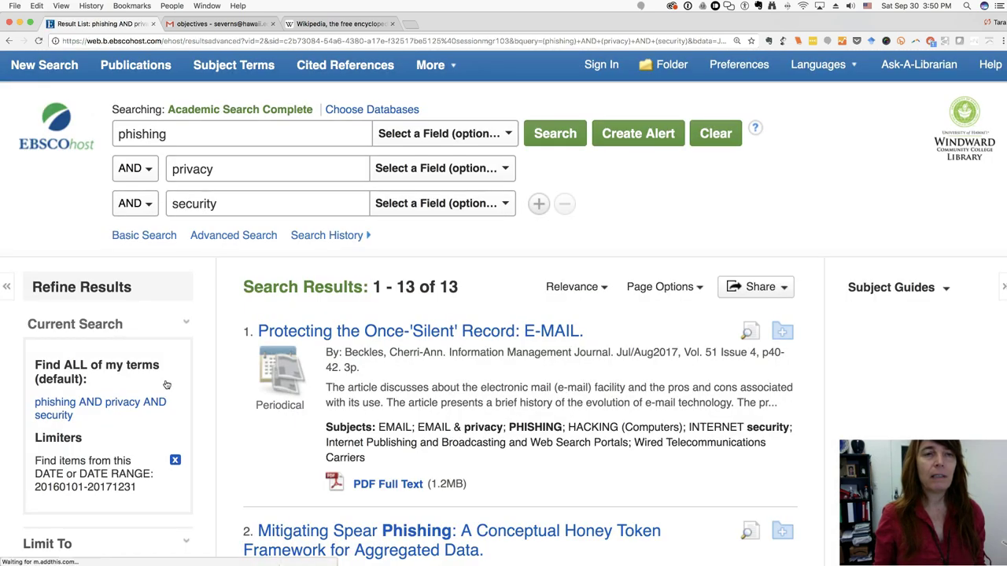
{"action": "scroll", "coordinate": [164, 383], "scroll_direction": "down", "scroll_amount": 5}
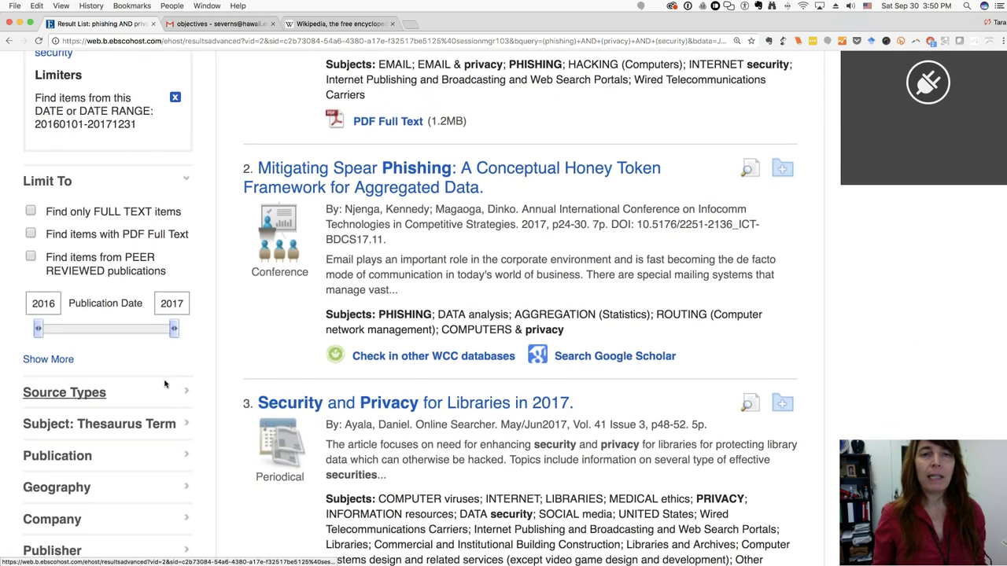
{"action": "scroll", "coordinate": [164, 383], "scroll_direction": "down", "scroll_amount": 2}
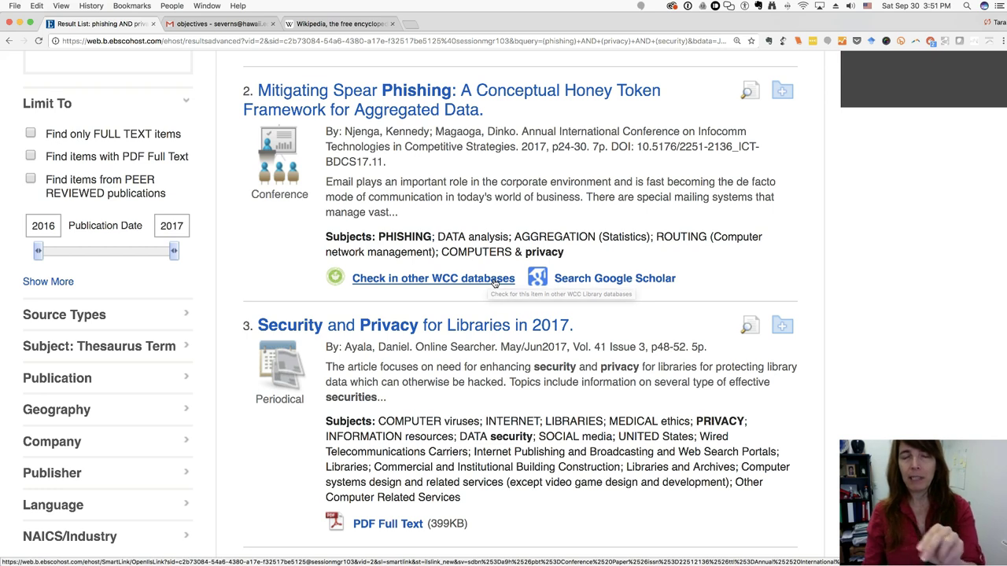
Step: Check other WCC databases for 'Mitigating Spear Phishing' and review the SFX options showing no full text
{"action": "left_click", "coordinate": [451, 282]}
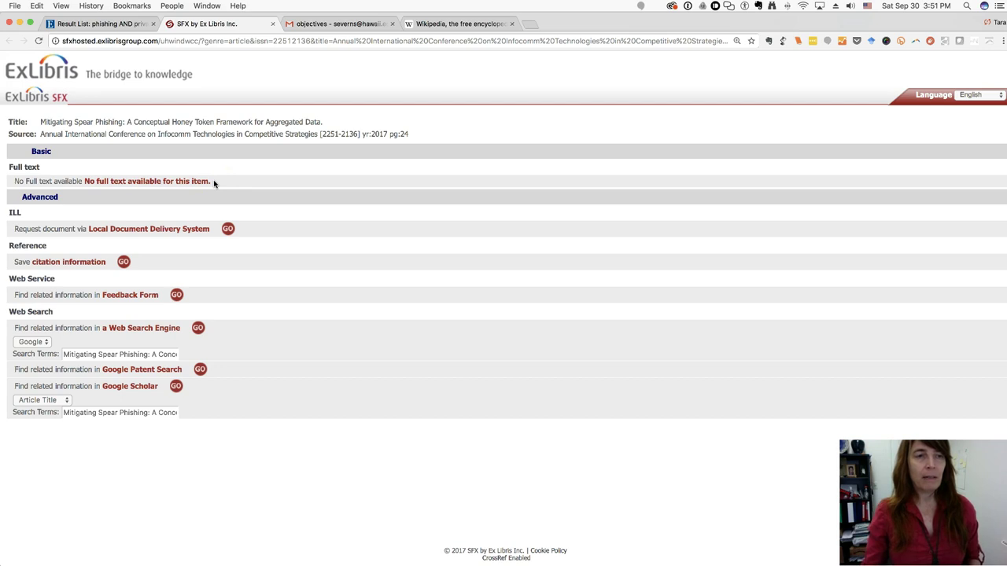
{"action": "scroll", "coordinate": [214, 183], "scroll_direction": "down", "scroll_amount": 1}
{"action": "scroll", "coordinate": [213, 183], "scroll_direction": "up", "scroll_amount": 1}
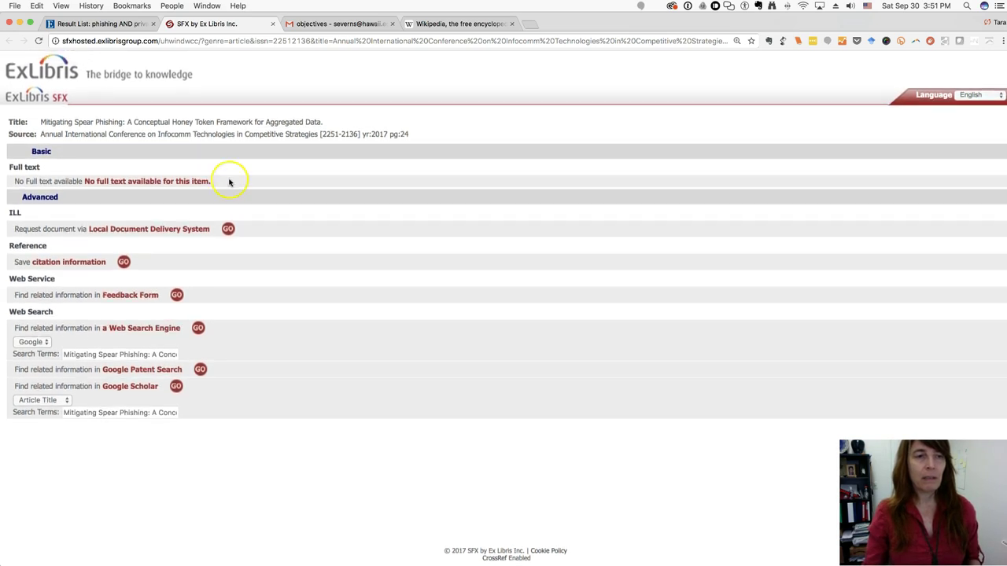
{"action": "scroll", "coordinate": [310, 191], "scroll_direction": "down", "scroll_amount": 1}
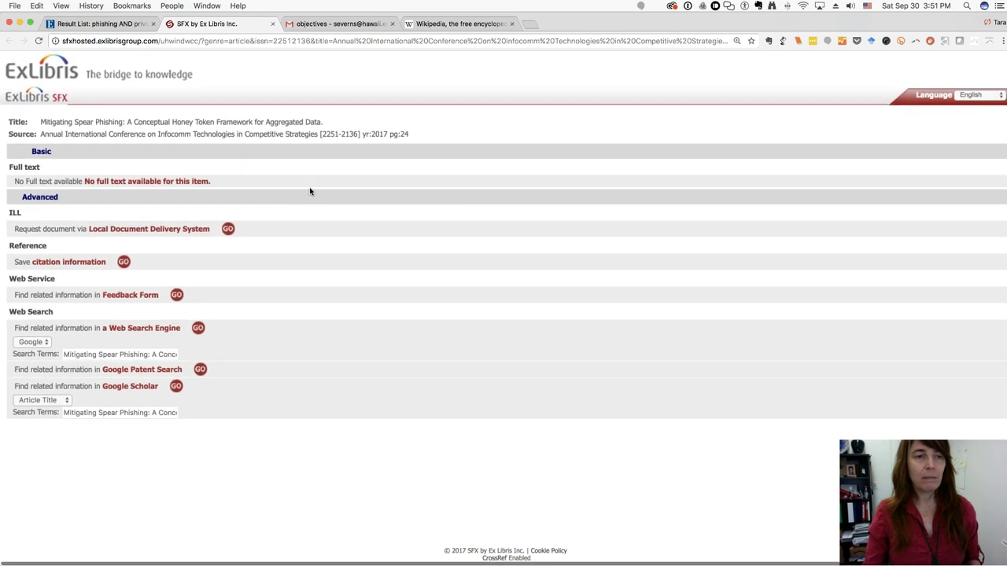
{"action": "scroll", "coordinate": [310, 191], "scroll_direction": "down", "scroll_amount": 1}
{"action": "scroll", "coordinate": [310, 191], "scroll_direction": "down", "scroll_amount": 1}
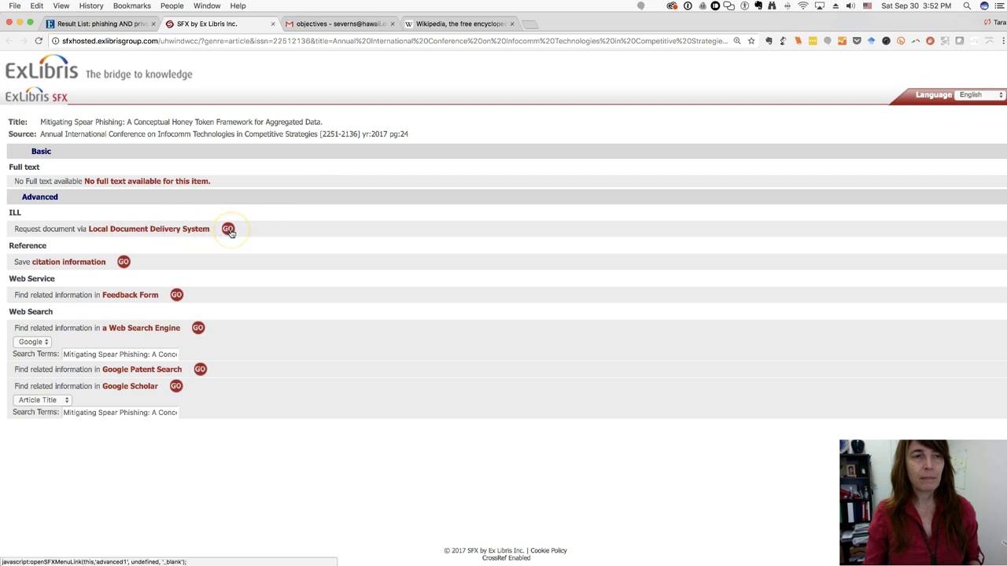
{"action": "left_click", "coordinate": [25, 217]}
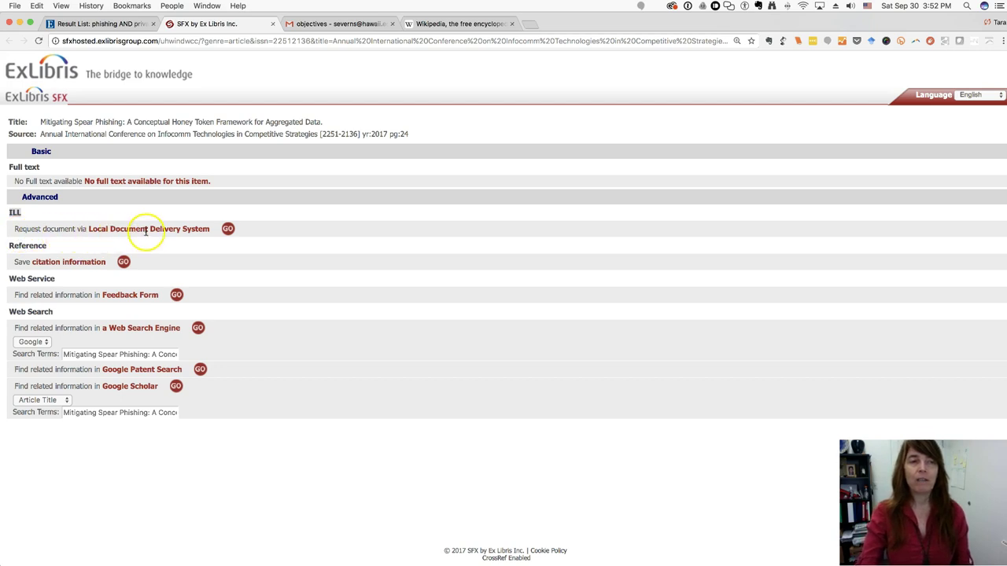
Step: Open the pre-filled Document Delivery Service request form, then return to the Result List
{"action": "left_click", "coordinate": [228, 228]}
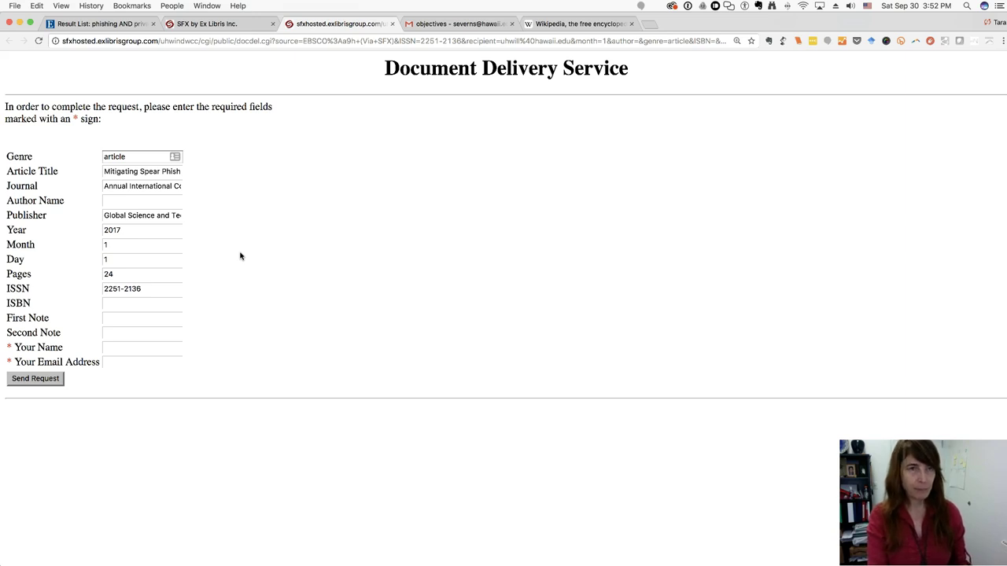
{"action": "key", "text": "super+equal"}
{"action": "key", "text": "super+equal"}
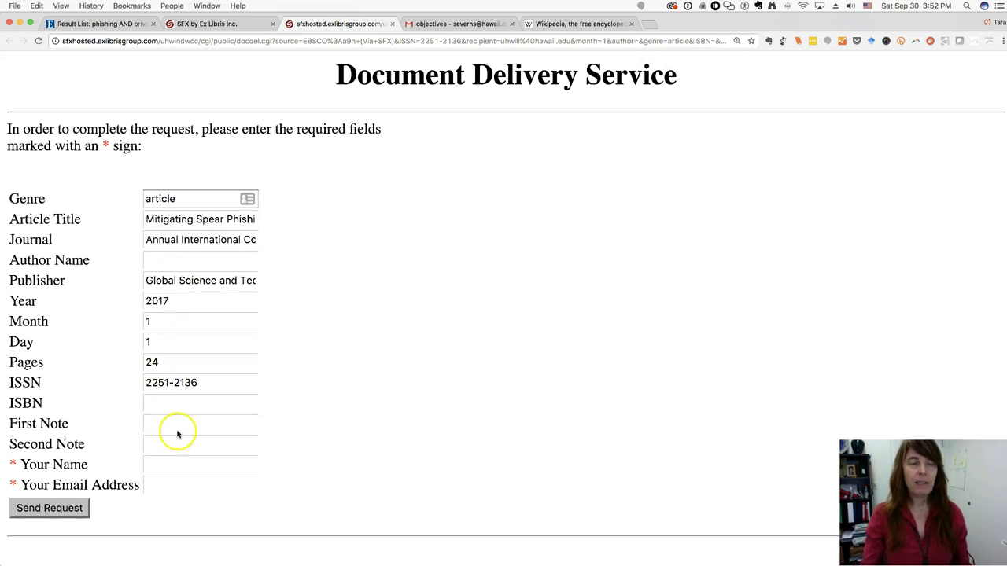
{"action": "left_click", "coordinate": [147, 465]}
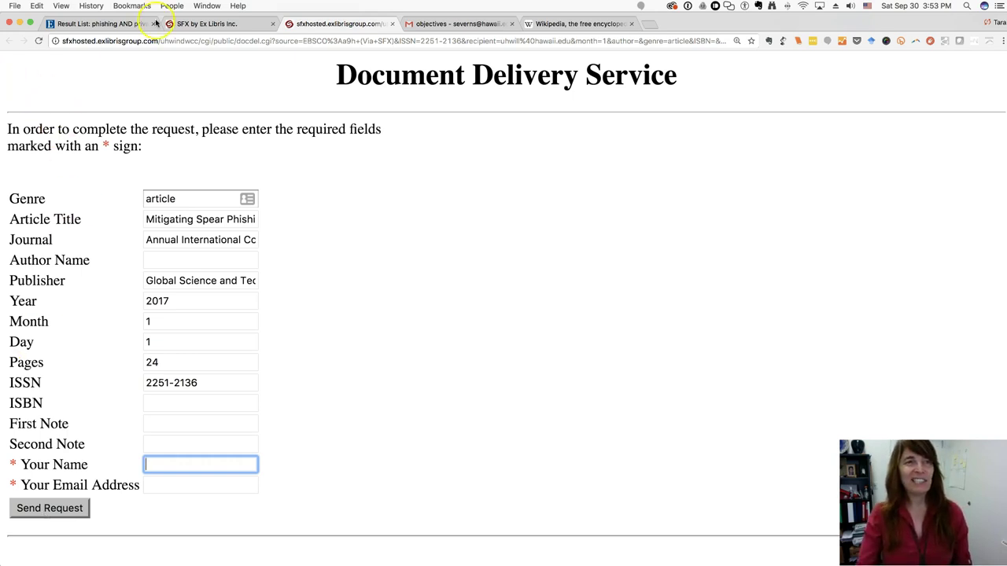
{"action": "left_click", "coordinate": [85, 25]}
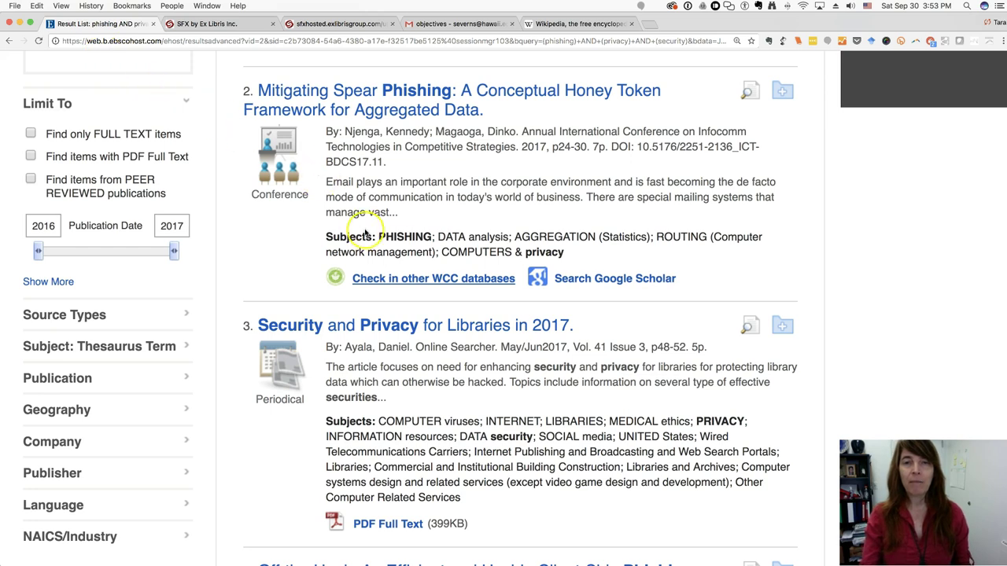
{"action": "left_click", "coordinate": [407, 280]}
{"action": "scroll", "coordinate": [407, 279], "scroll_direction": "down", "scroll_amount": 5}
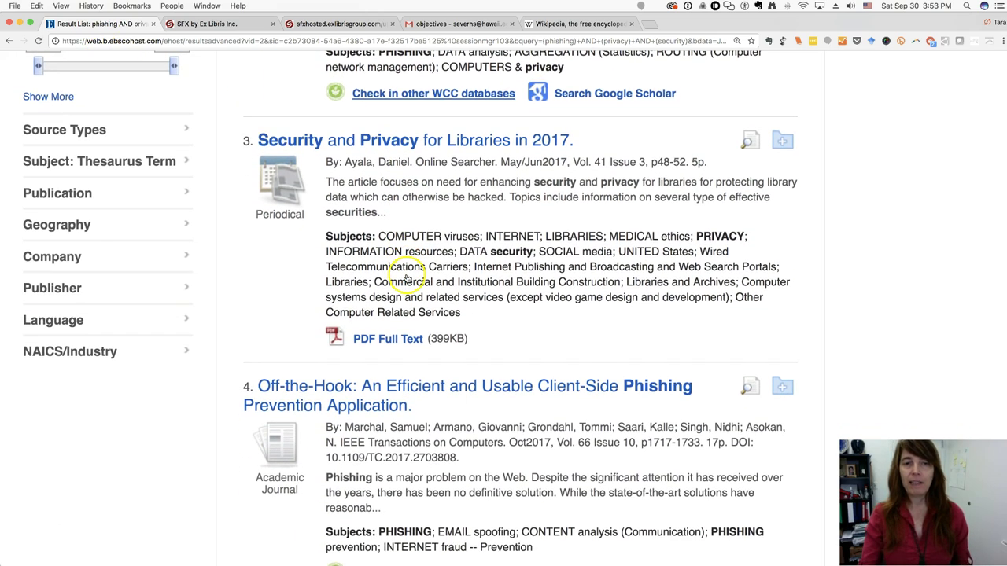
{"action": "scroll", "coordinate": [406, 279], "scroll_direction": "up", "scroll_amount": 15}
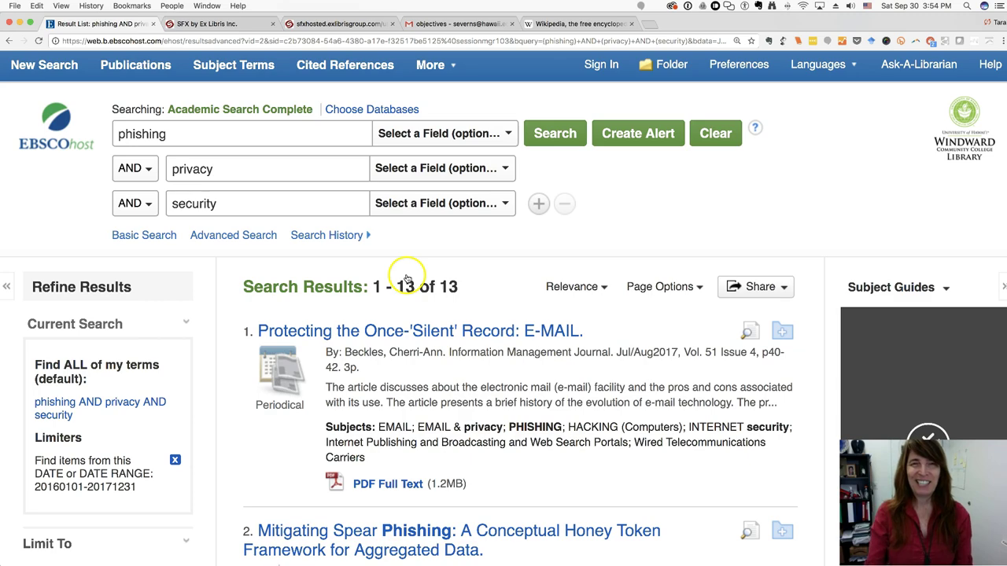
{"action": "scroll", "coordinate": [406, 281], "scroll_direction": "down", "scroll_amount": 15}
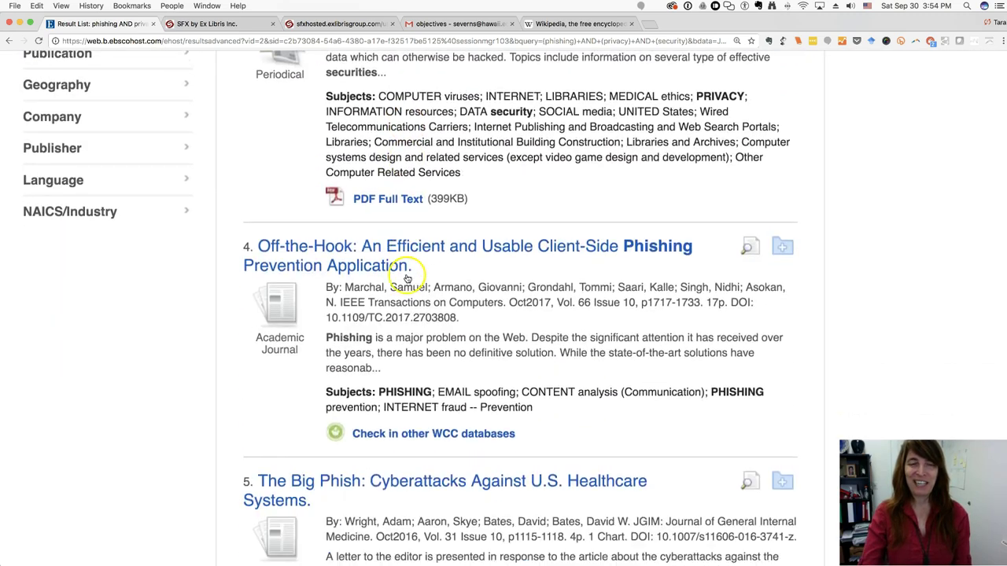